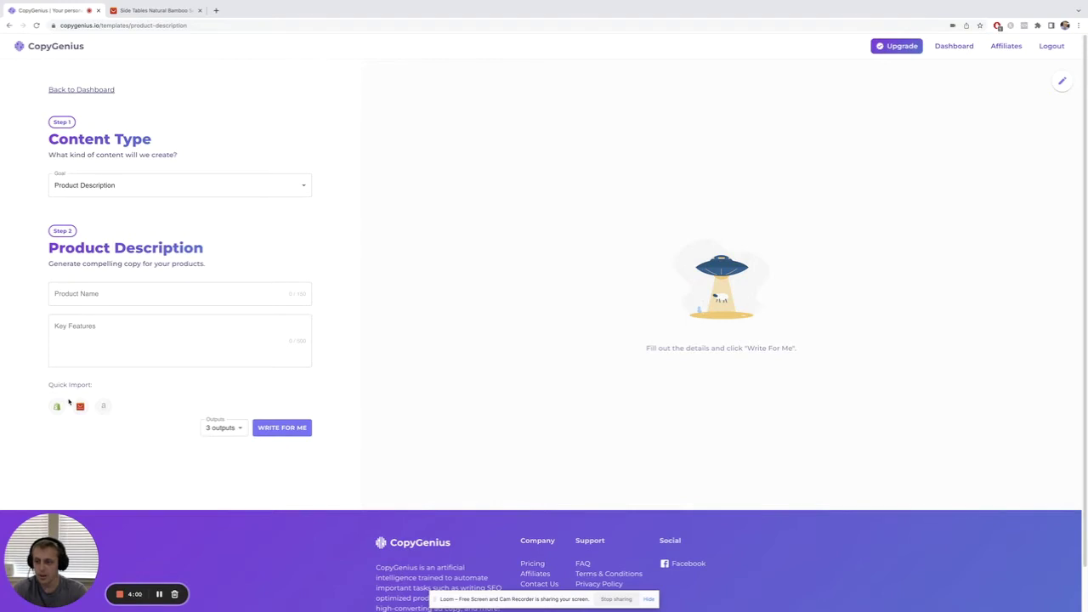
# Open and dismiss the Shopify and AliExpress import windows, leaving the description form empty.
pyautogui.click(57, 406)
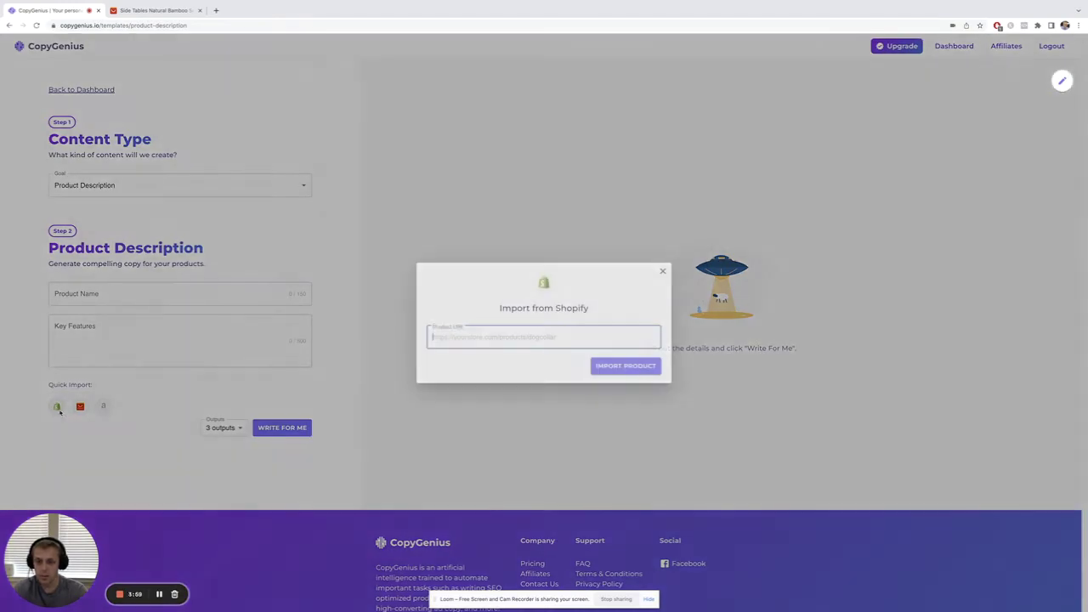
pyautogui.click(663, 271)
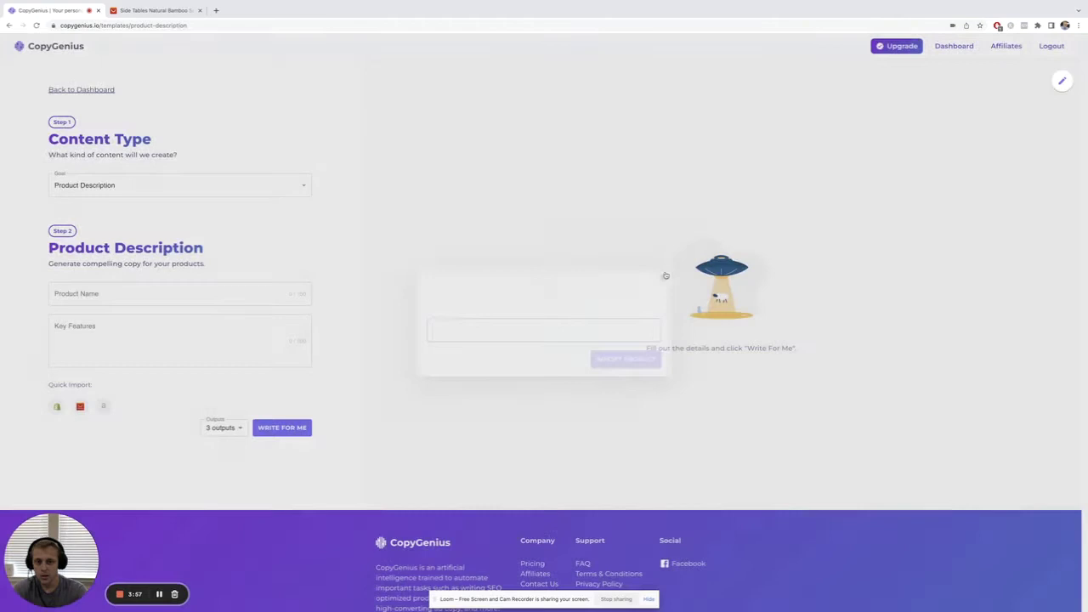
pyautogui.click(80, 407)
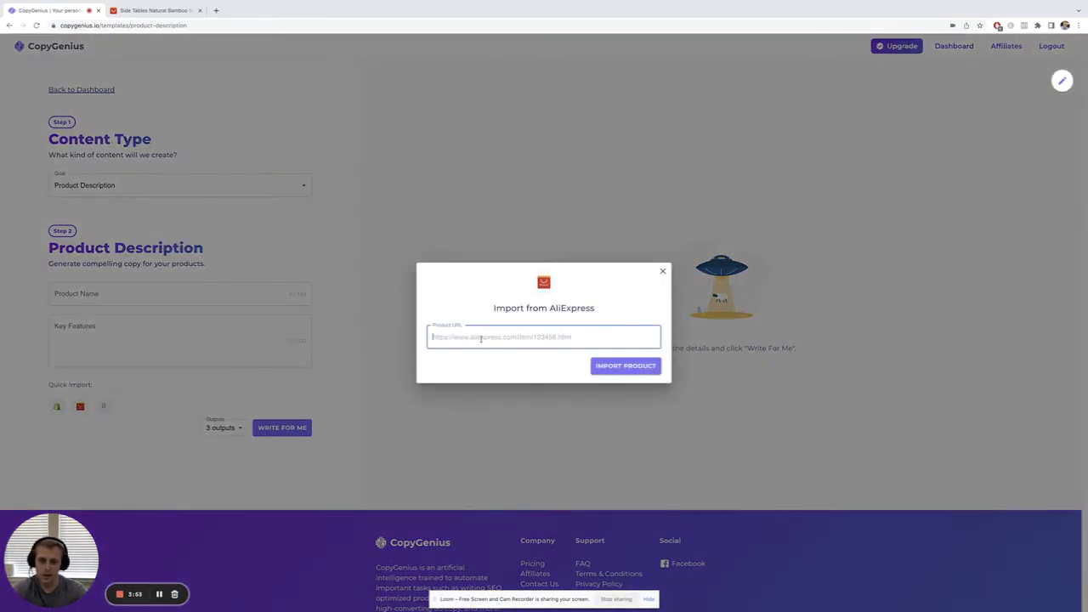
pyautogui.click(662, 272)
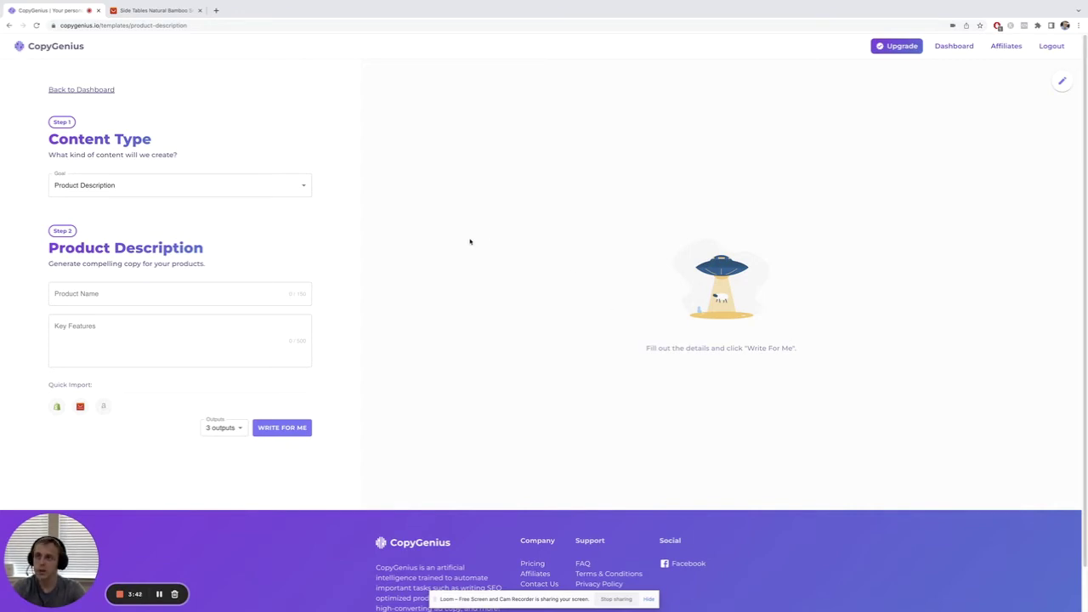
pyautogui.click(152, 10)
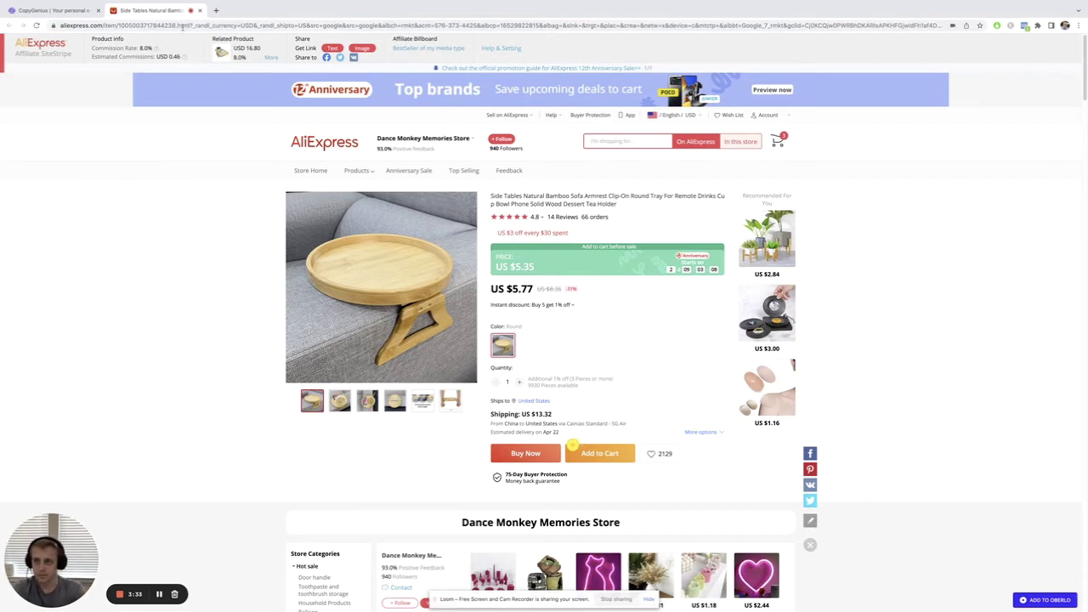
pyautogui.click(80, 11)
# Set the product name to 'Sofa Armrest Tray' from the autofill suggestion.
pyautogui.click(137, 299)
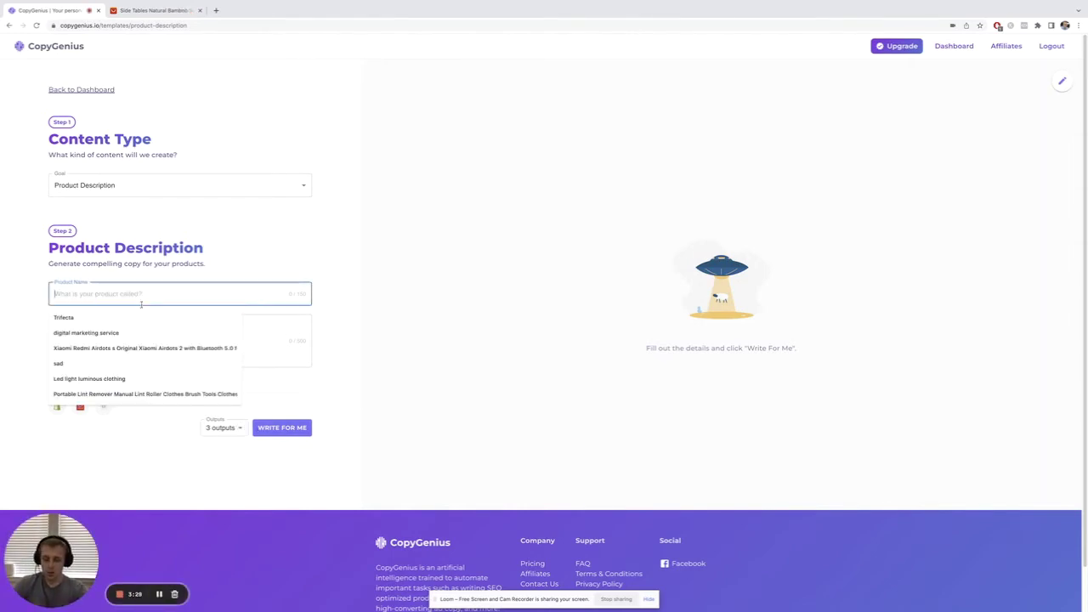
pyautogui.write('Sofa')
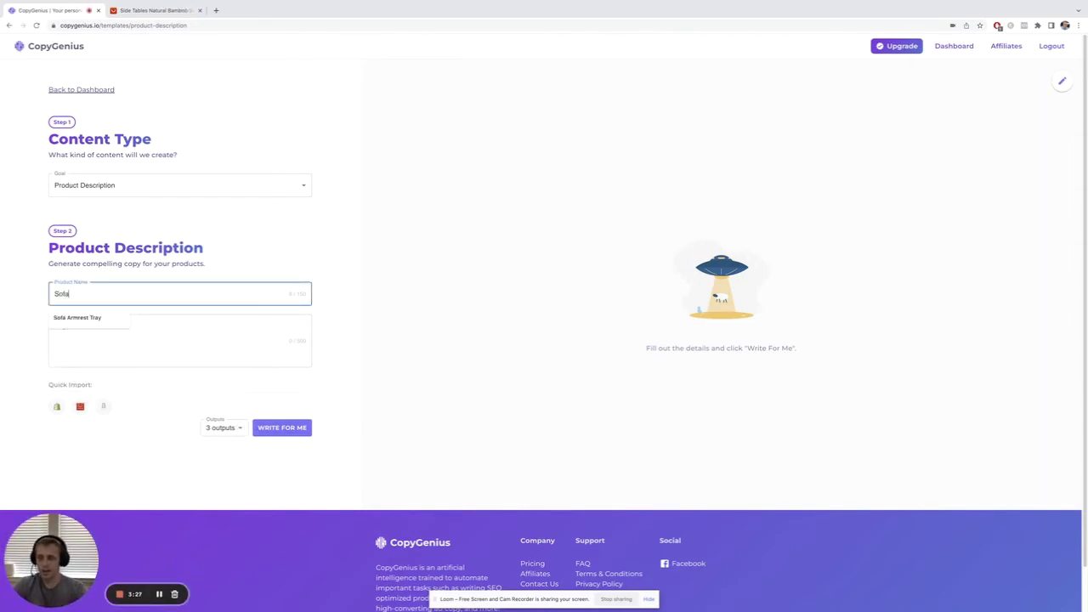
pyautogui.click(77, 317)
# Enter the key features: made of bamboo, foldable design, universal fit.
pyautogui.click(180, 328)
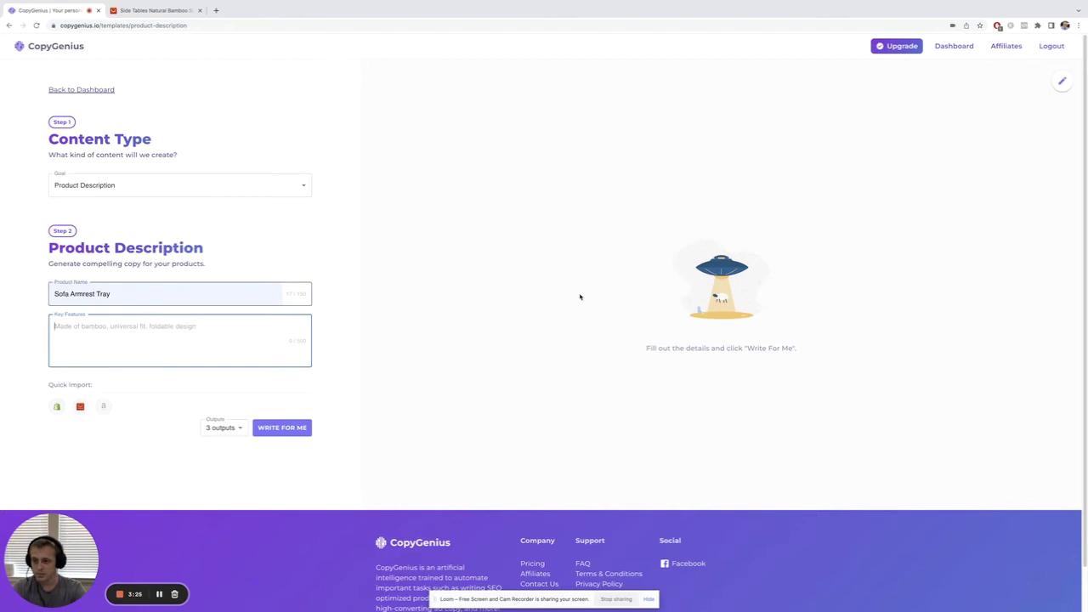
pyautogui.write('Made o')
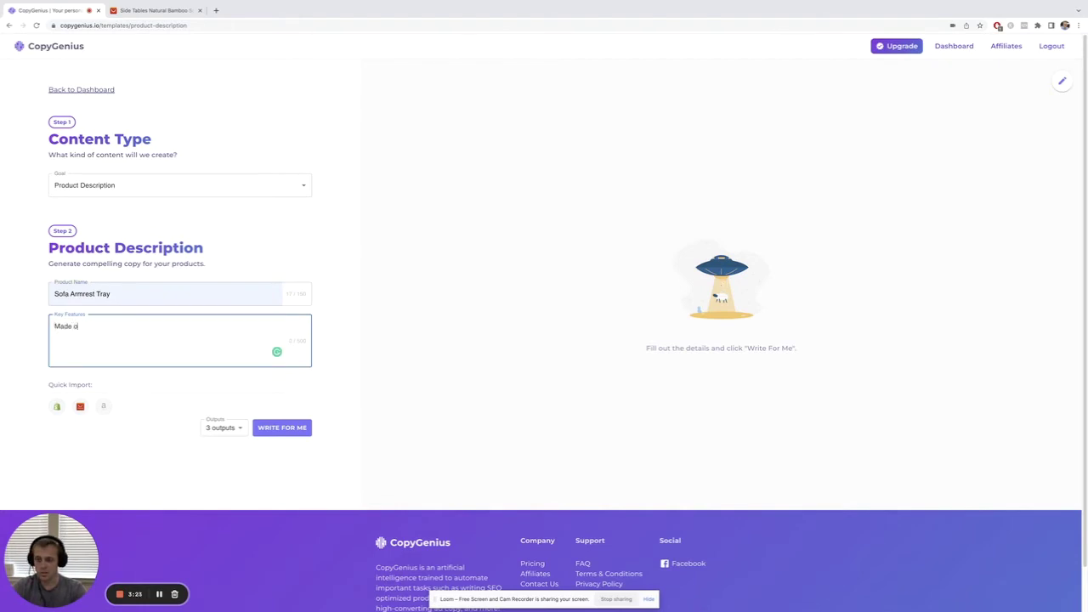
pyautogui.write('f bamboo,')
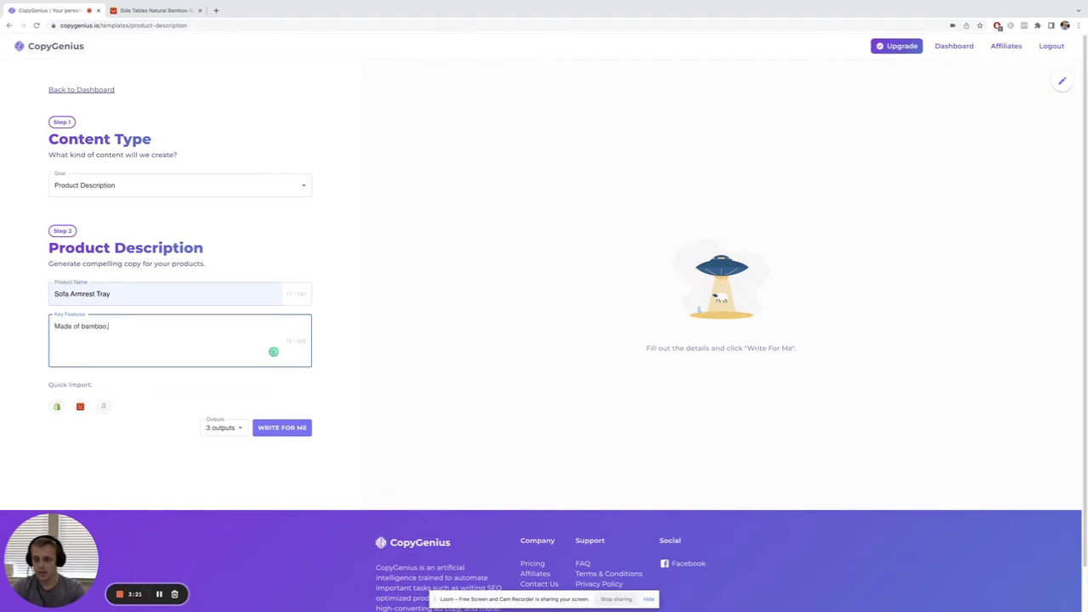
pyautogui.write(' fold')
pyautogui.write('able design.')
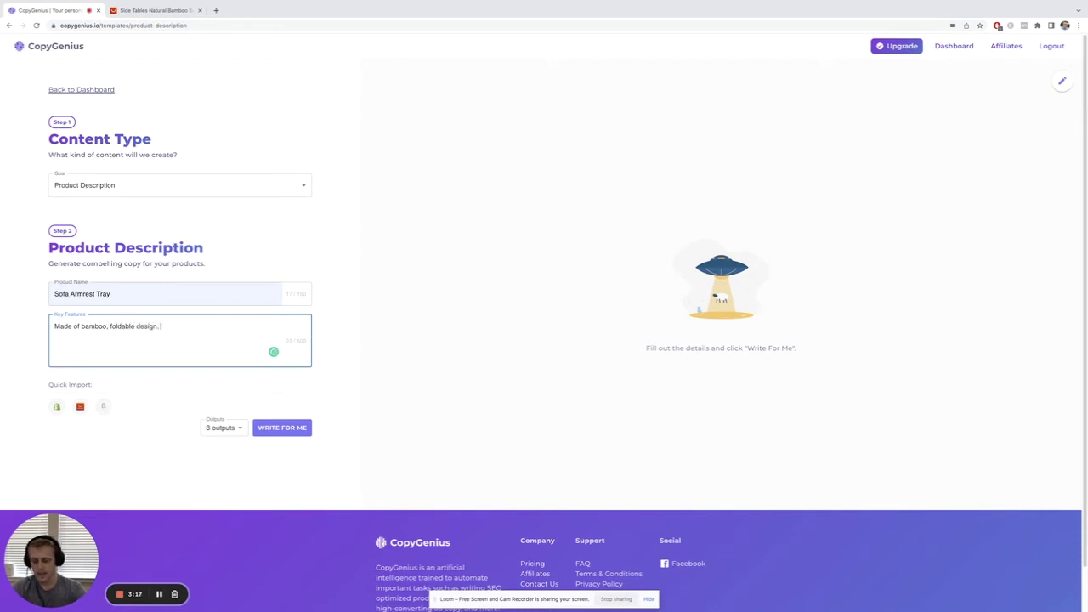
pyautogui.press('BackSpace')
pyautogui.write(', u')
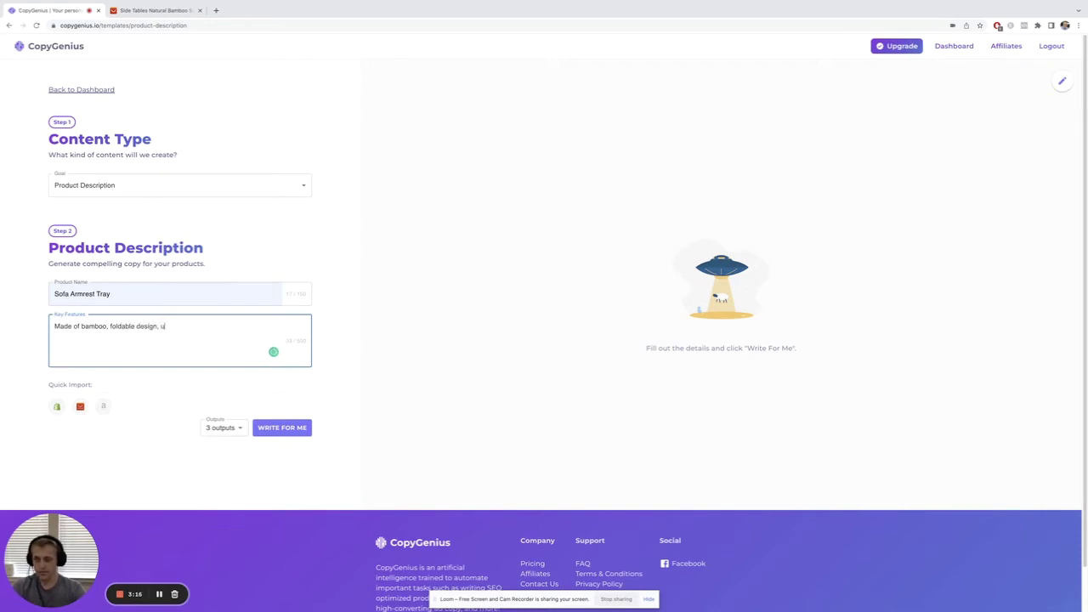
pyautogui.write('niversalfi')
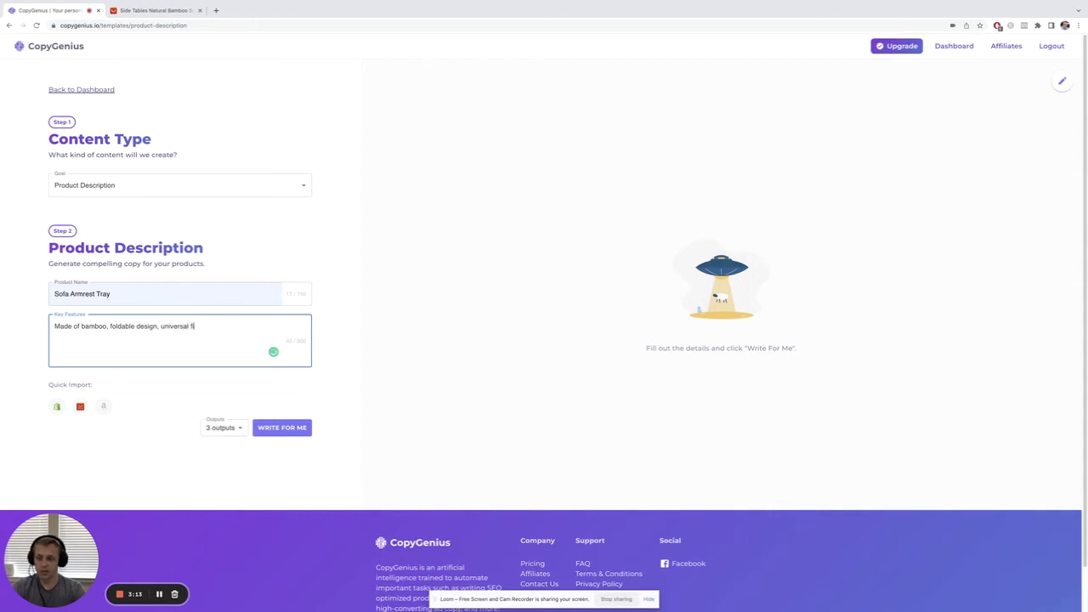
pyautogui.write('t')
pyautogui.click(430, 336)
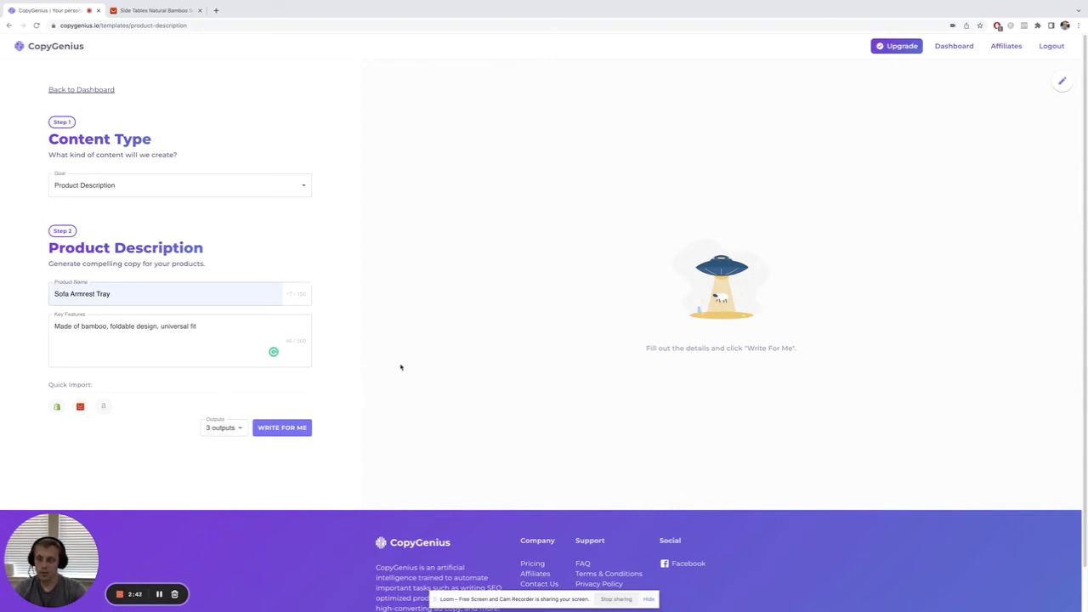
# Keep the output count at 3 and generate Sofa Armrest Tray product descriptions.
pyautogui.click(241, 430)
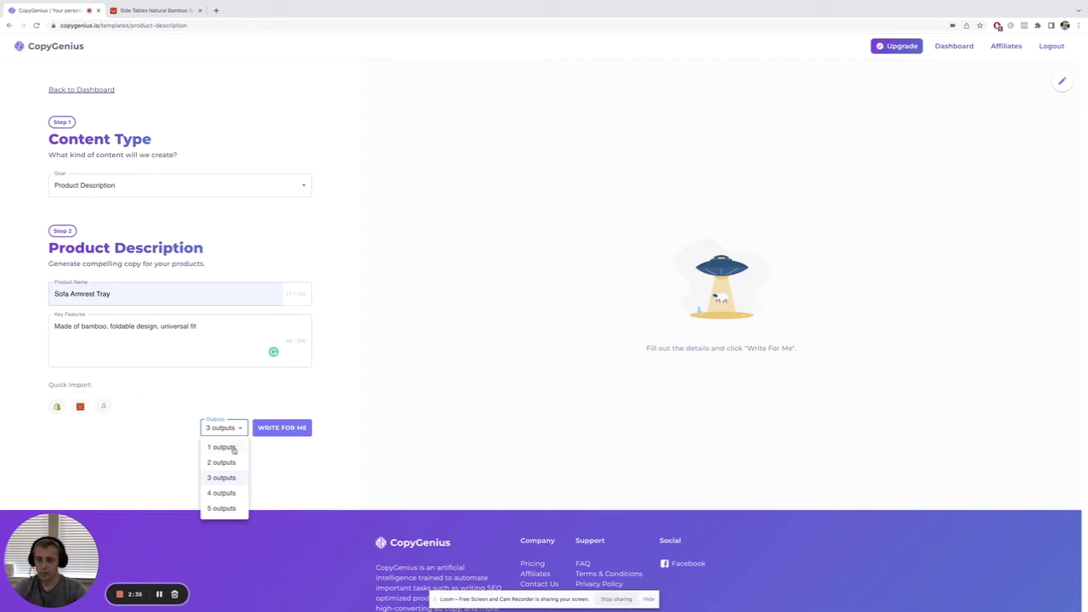
pyautogui.click(298, 473)
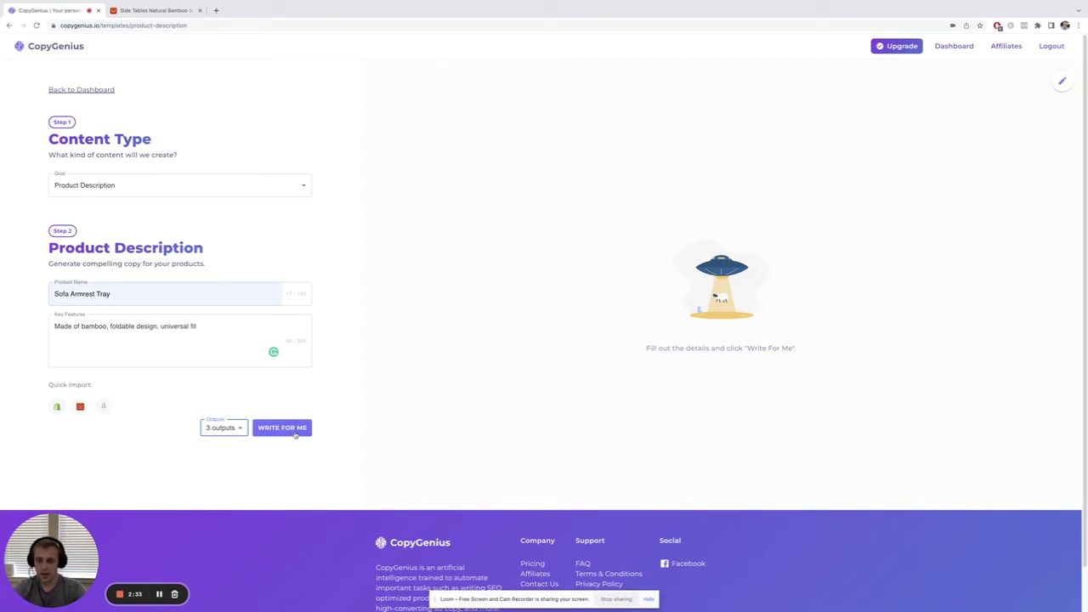
pyautogui.click(292, 430)
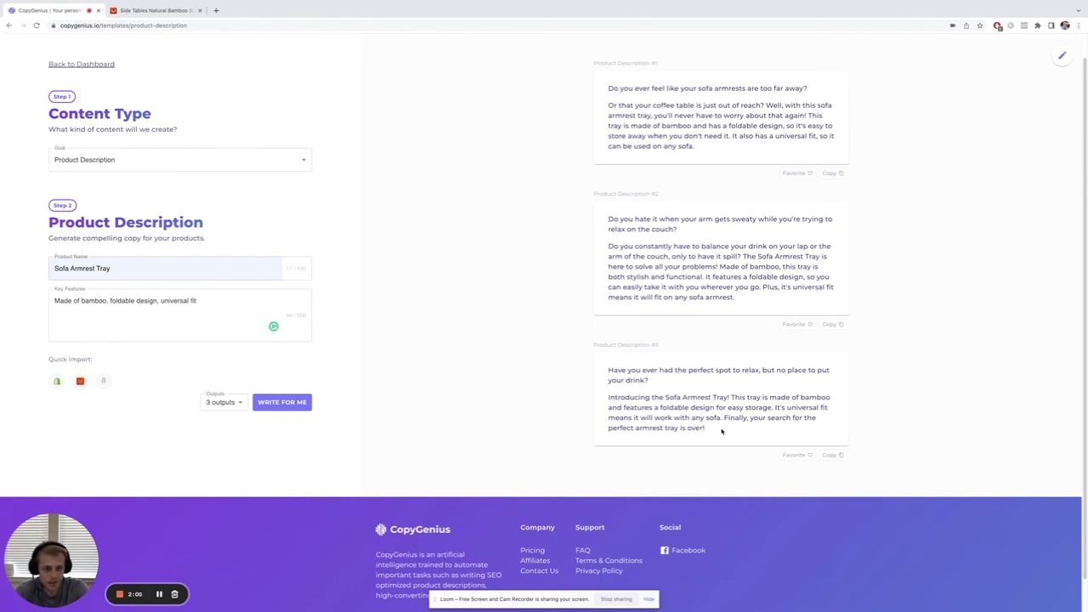
# Copy Product Description #3, the one about the perfect spot to relax.
pyautogui.moveTo(721, 431); pyautogui.dragTo(605, 370)
pyautogui.click(590, 384)
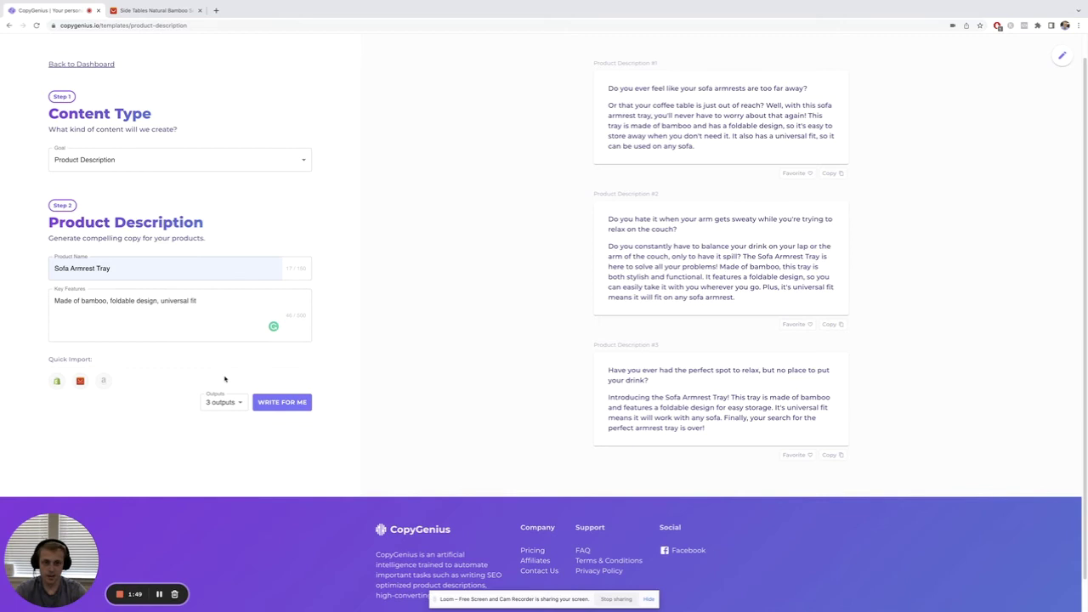
pyautogui.click(208, 300)
pyautogui.click(475, 400)
pyautogui.click(837, 457)
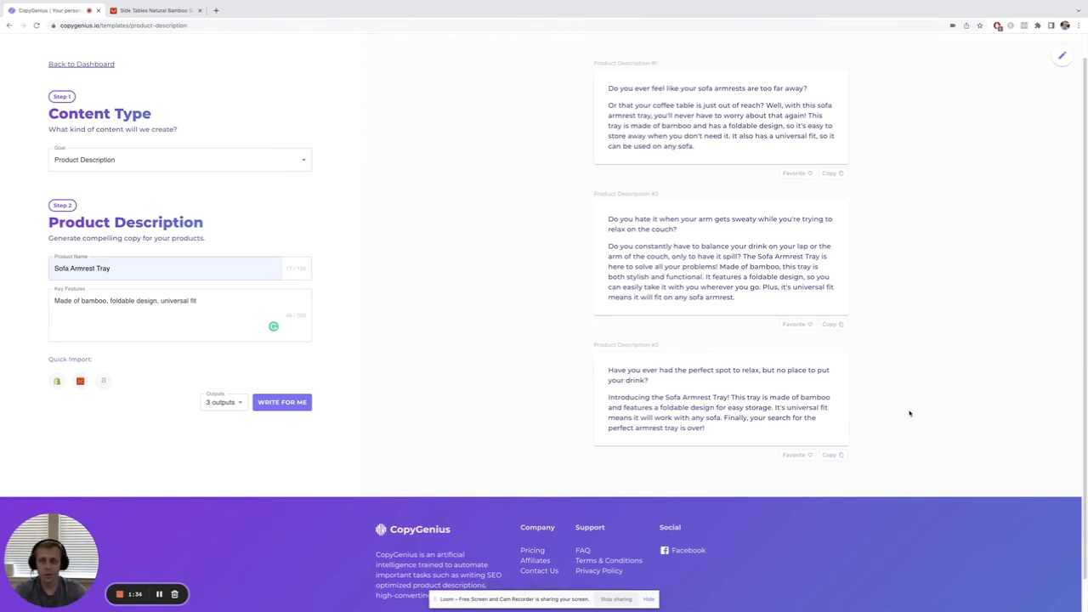
pyautogui.scroll(1, 933, 374)
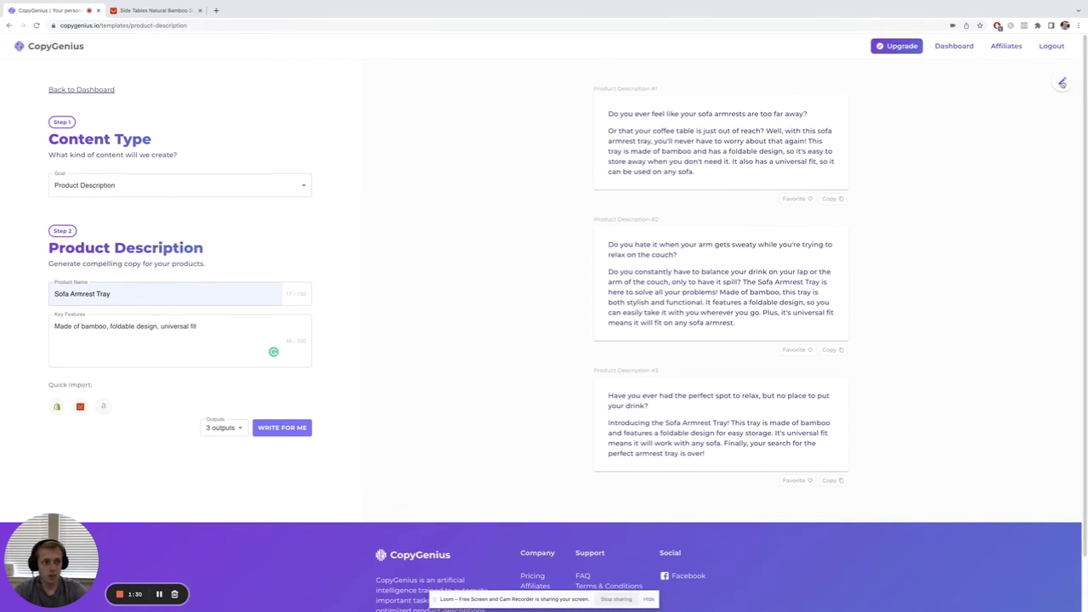
# Paste the third description into the side text editor and select its 'Introducing…' paragraph.
pyautogui.click(1064, 83)
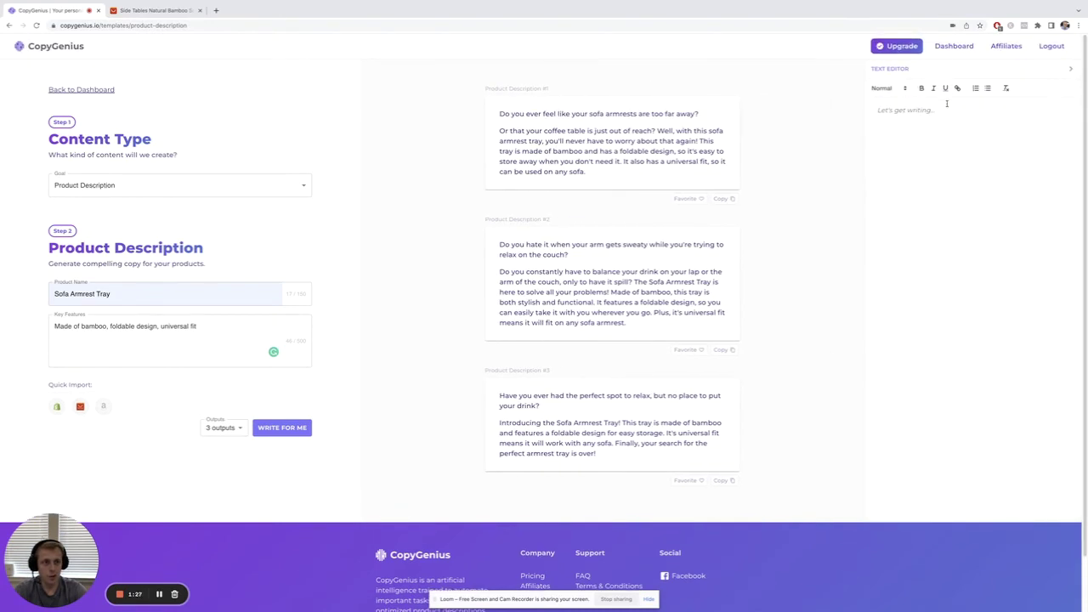
pyautogui.click(923, 137)
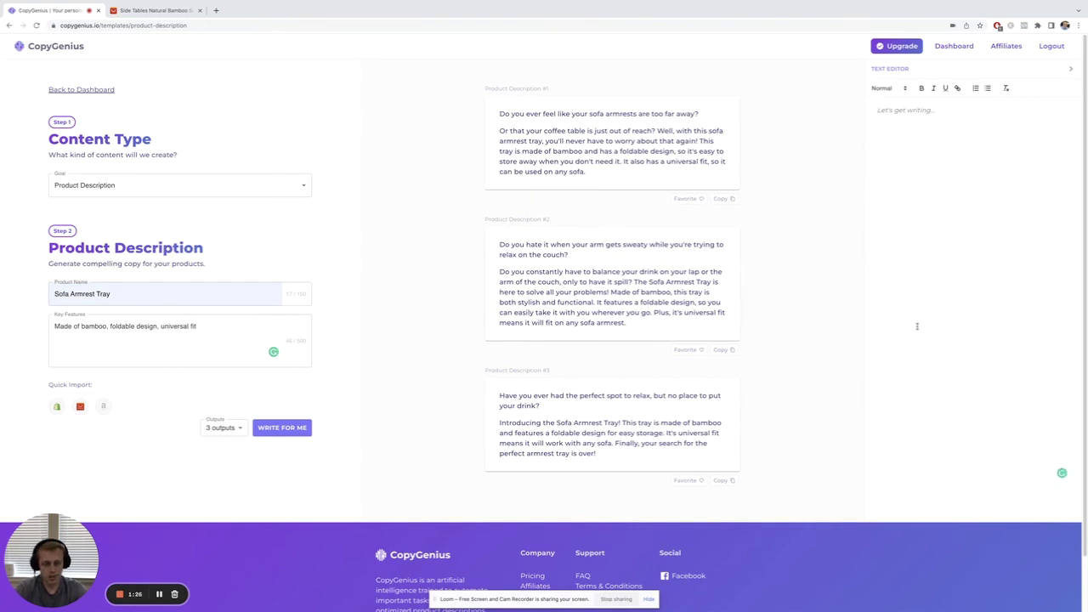
pyautogui.hotkey('ctrl', 'v')
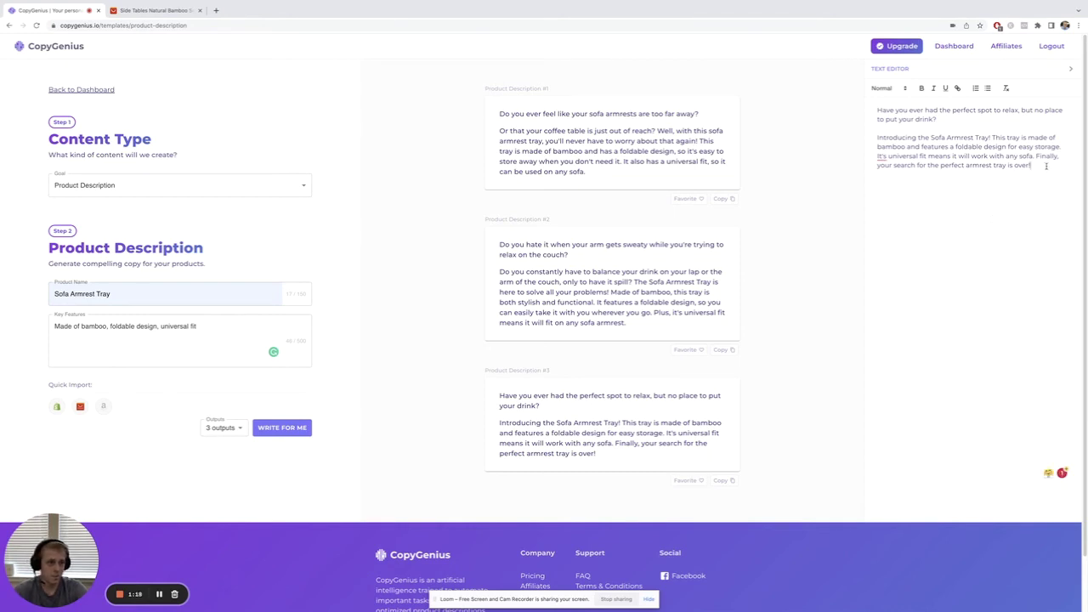
pyautogui.moveTo(1046, 166); pyautogui.dragTo(878, 137)
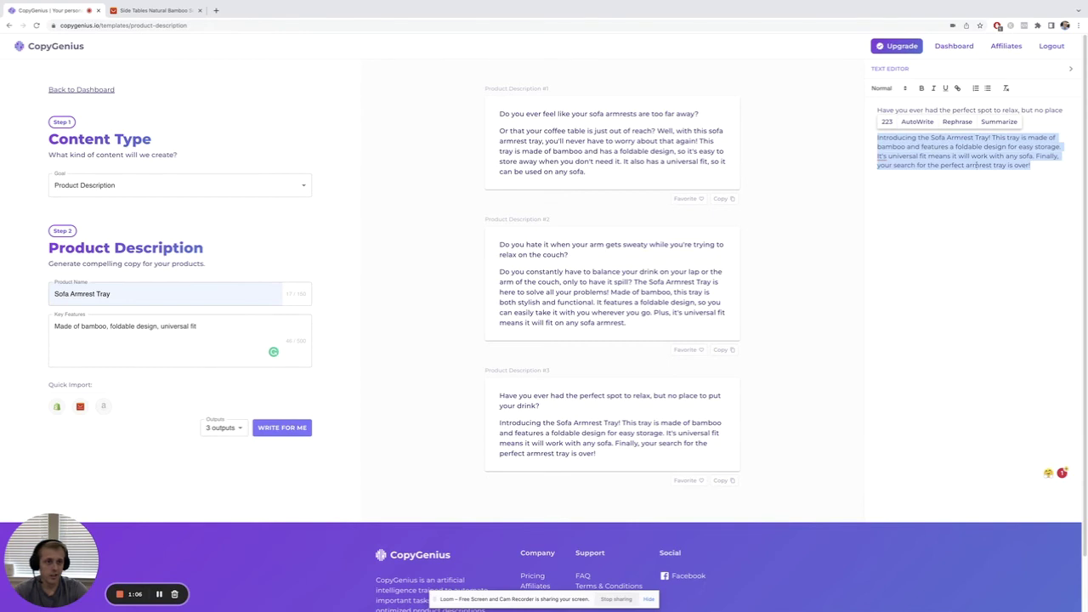
# AutoWrite the paragraph to add sentences about holding snacks, drinks and TV remotes.
pyautogui.click(921, 122)
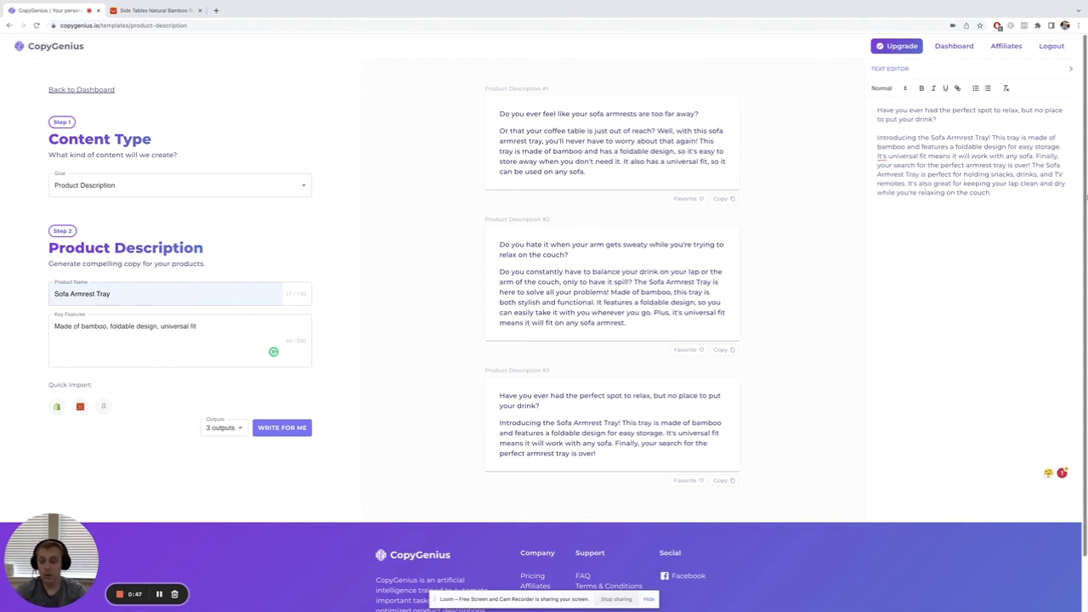
pyautogui.click(1040, 207)
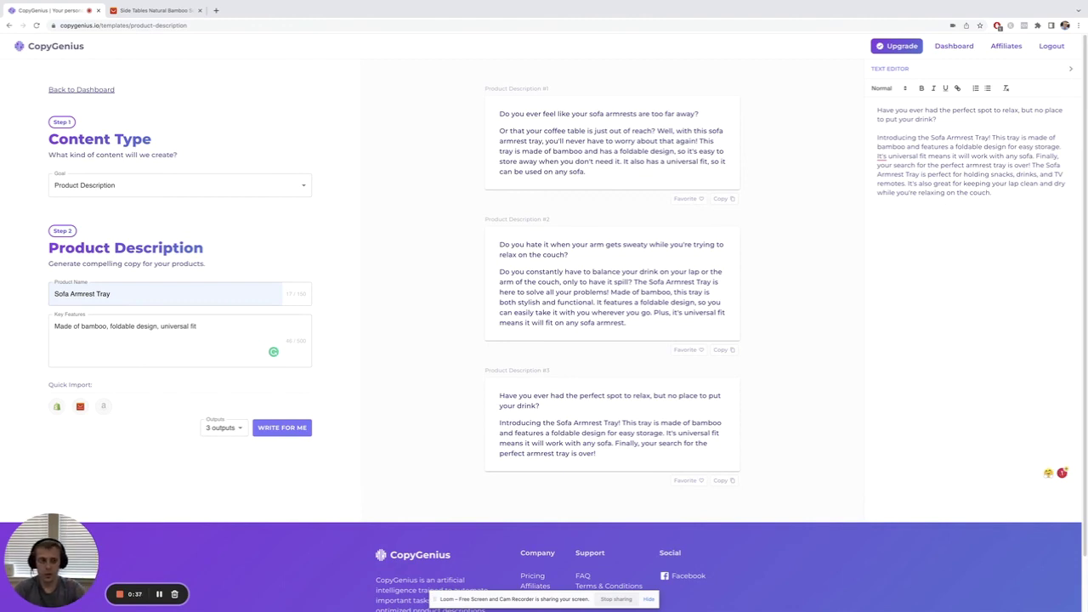
# Add a 'FEATURES:' heading and generate Product Benefits bullet lists for the tray.
pyautogui.write('FEAT')
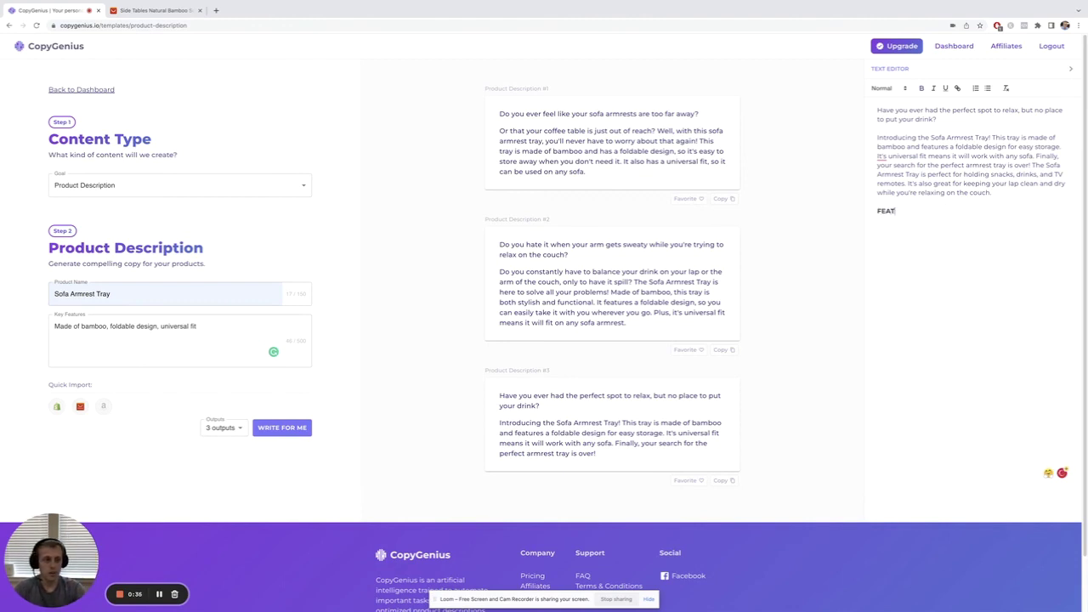
pyautogui.write('URES:')
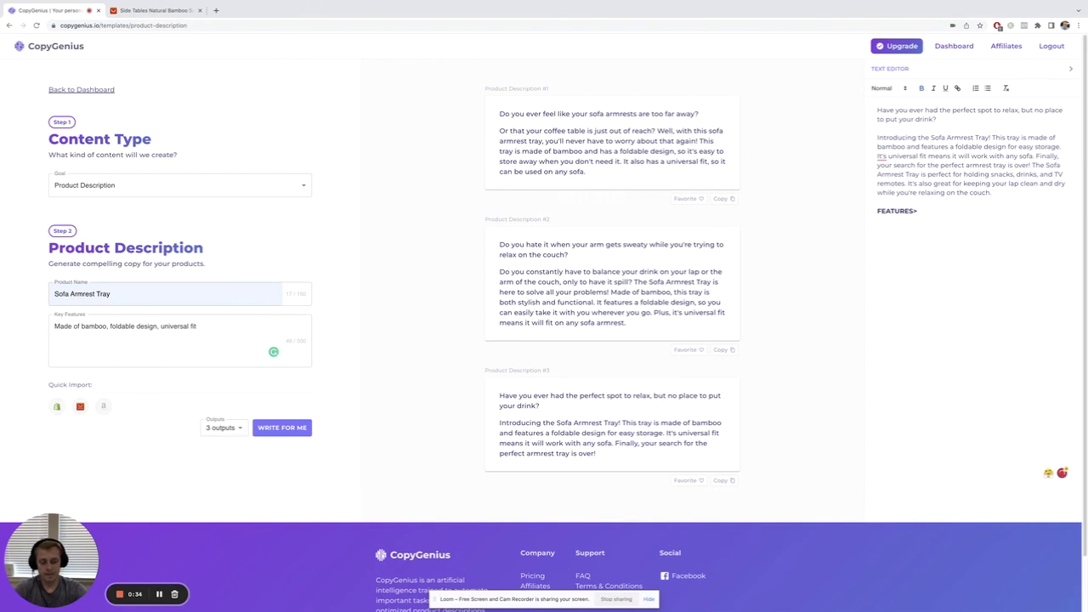
pyautogui.click(82, 188)
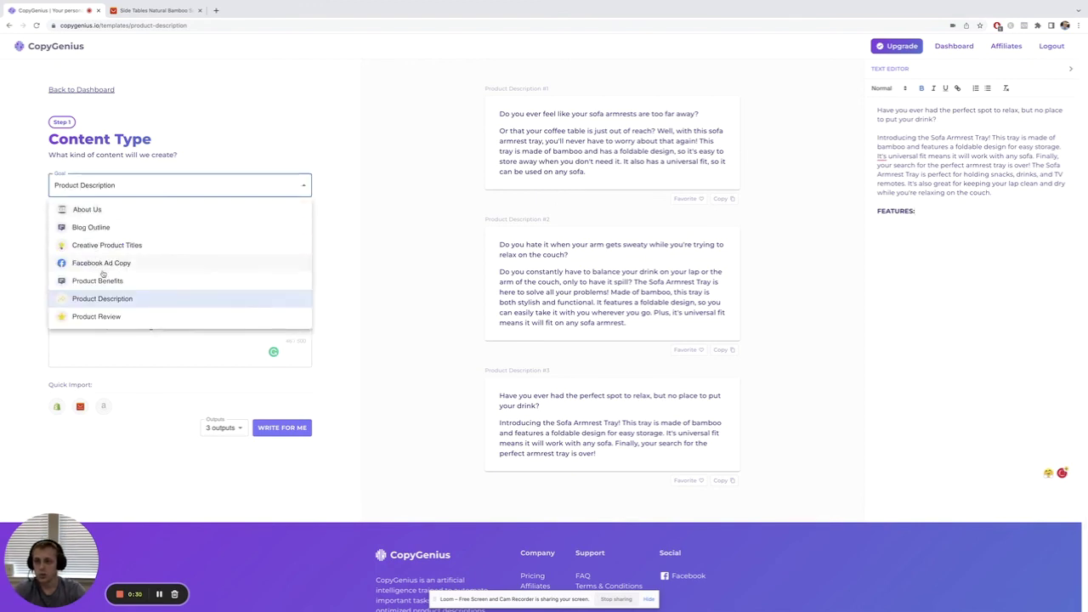
pyautogui.click(128, 282)
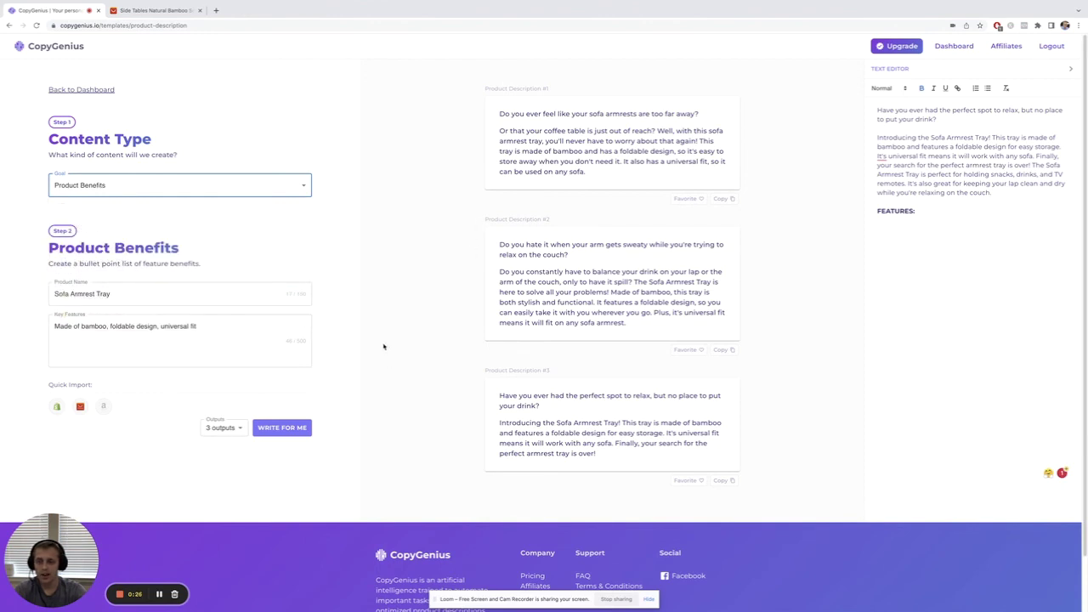
pyautogui.click(280, 427)
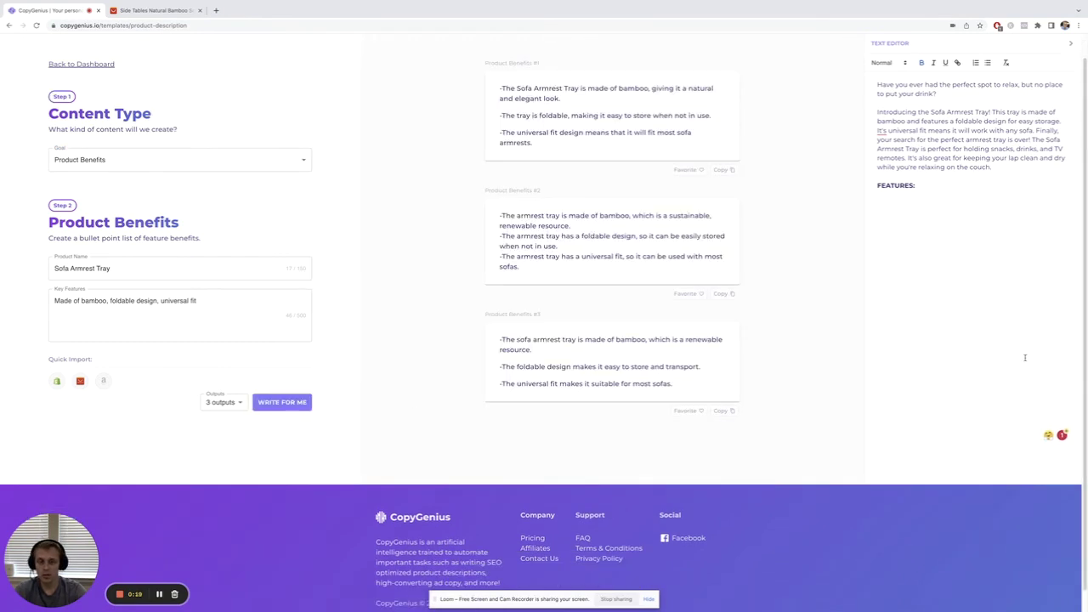
# Paste the first benefits list under the FEATURES: heading.
pyautogui.click(724, 169)
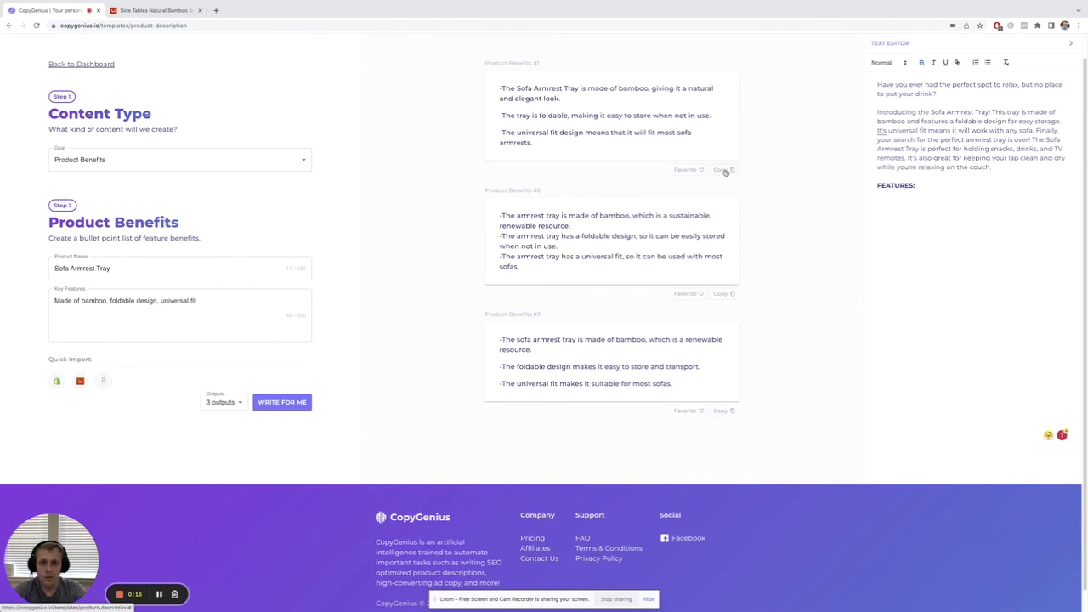
pyautogui.click(957, 231)
pyautogui.hotkey('ctrl', 'v')
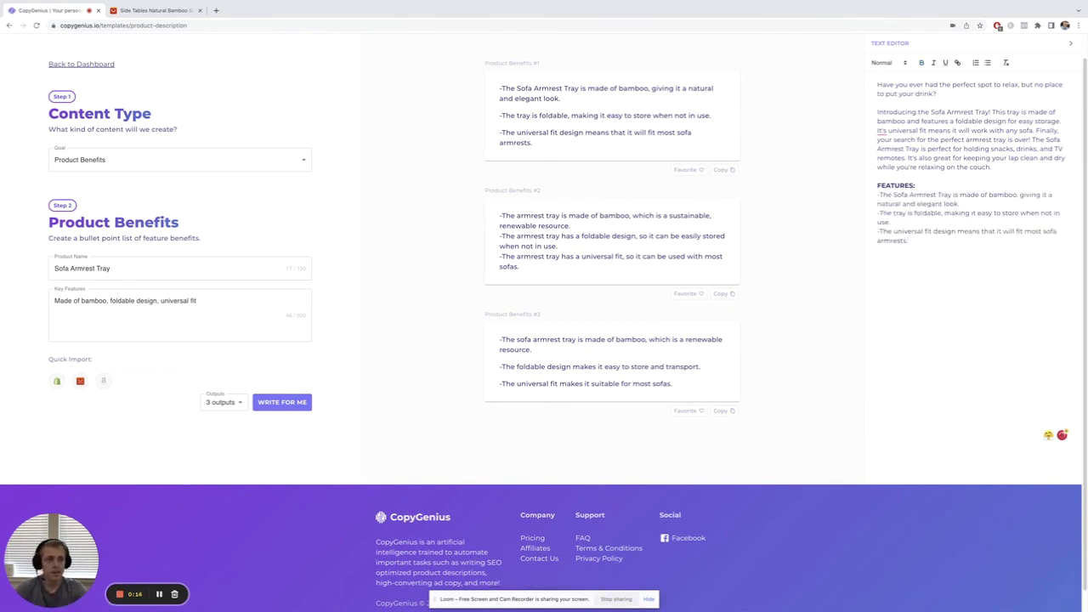